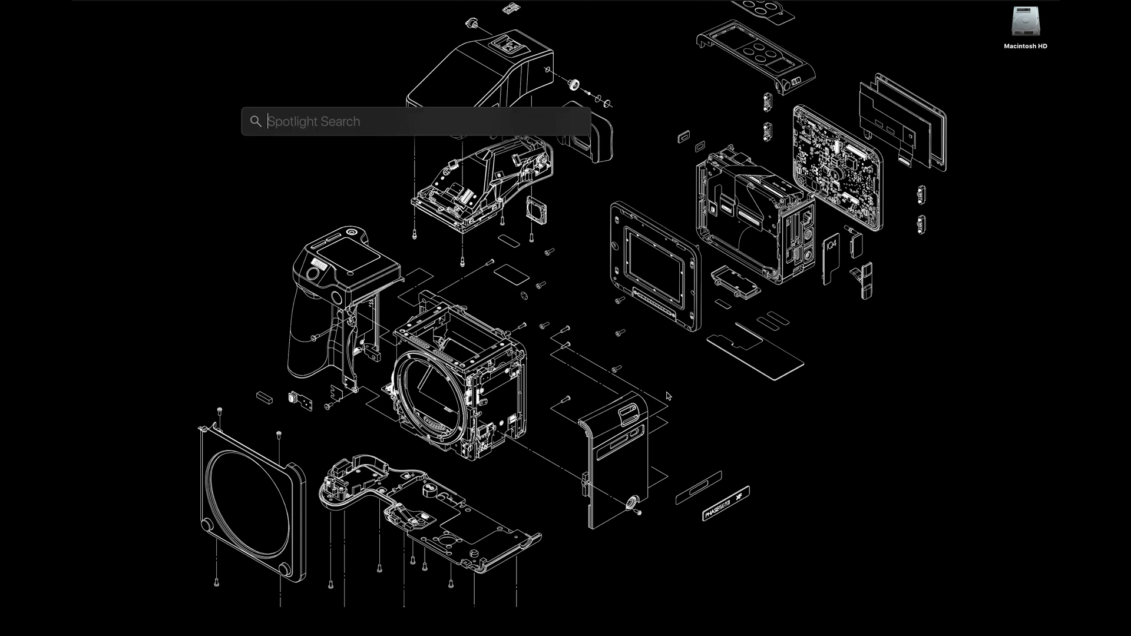
{"action": "type", "text": "dji"}
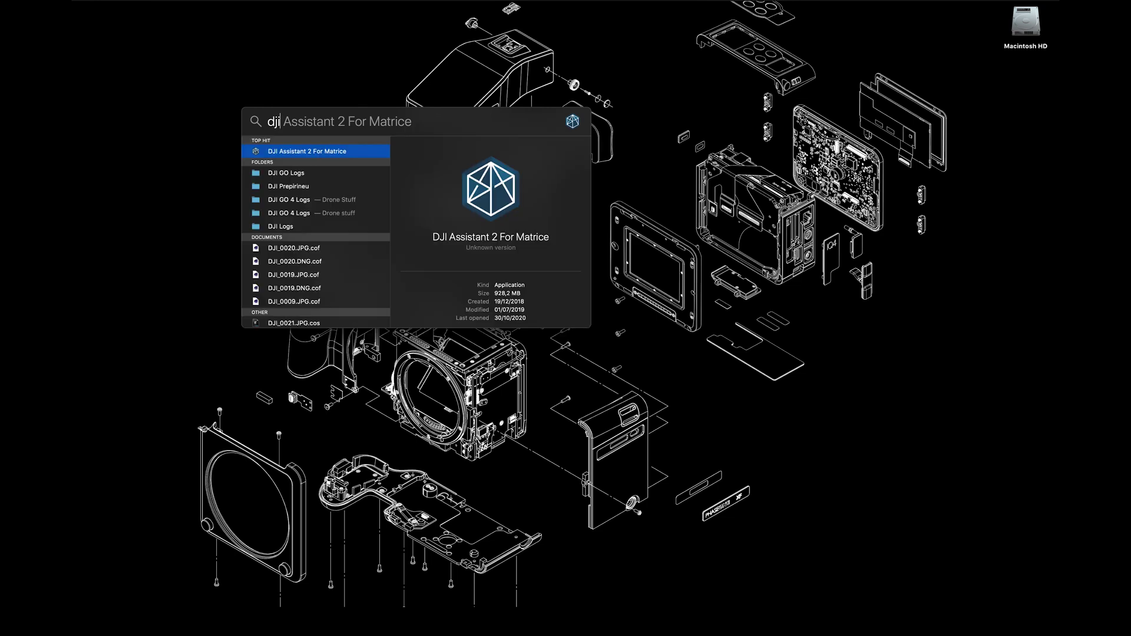
- Launch DJI Assistant 2 For Matrice from the 'dji' Spotlight search result
{"action": "key", "text": "Return"}
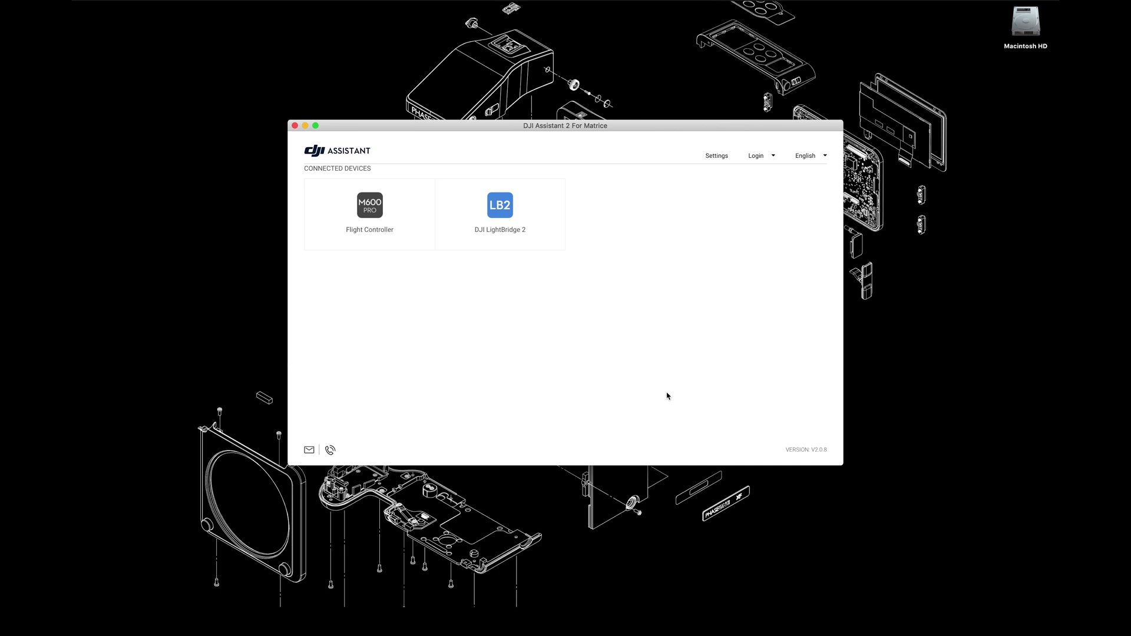
- Open the Flight Controller (M600 PRO) tile under Connected Devices
{"action": "left_click", "coordinate": [374, 215]}
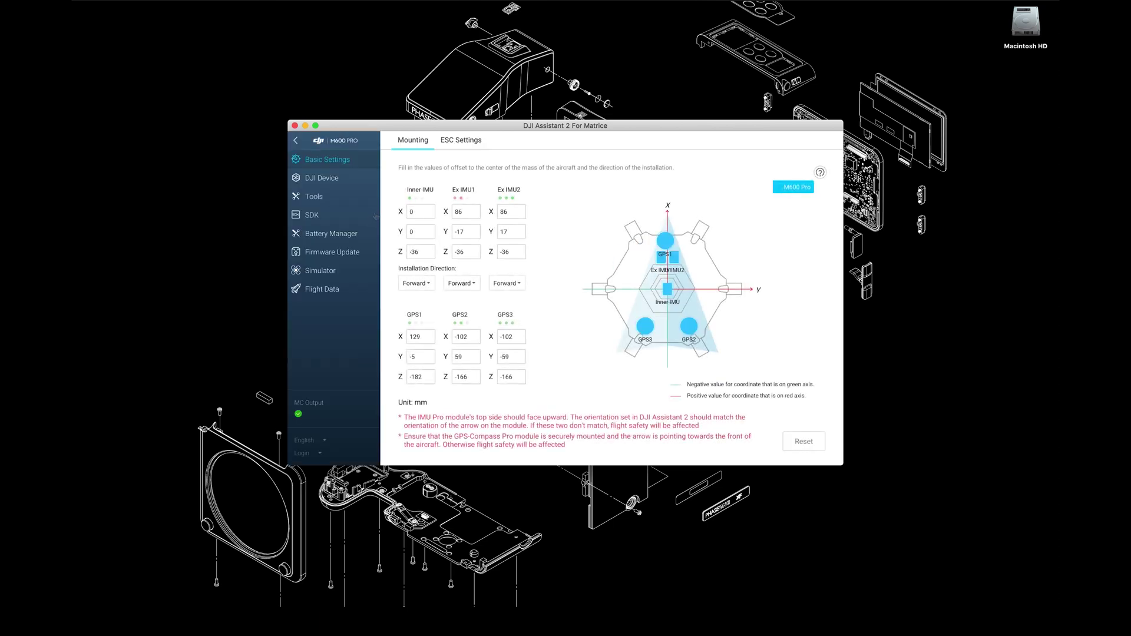
- On the SDK page, enable API Control and SDK Failsafe Action, and set baud rate 115200
{"action": "left_click", "coordinate": [326, 221]}
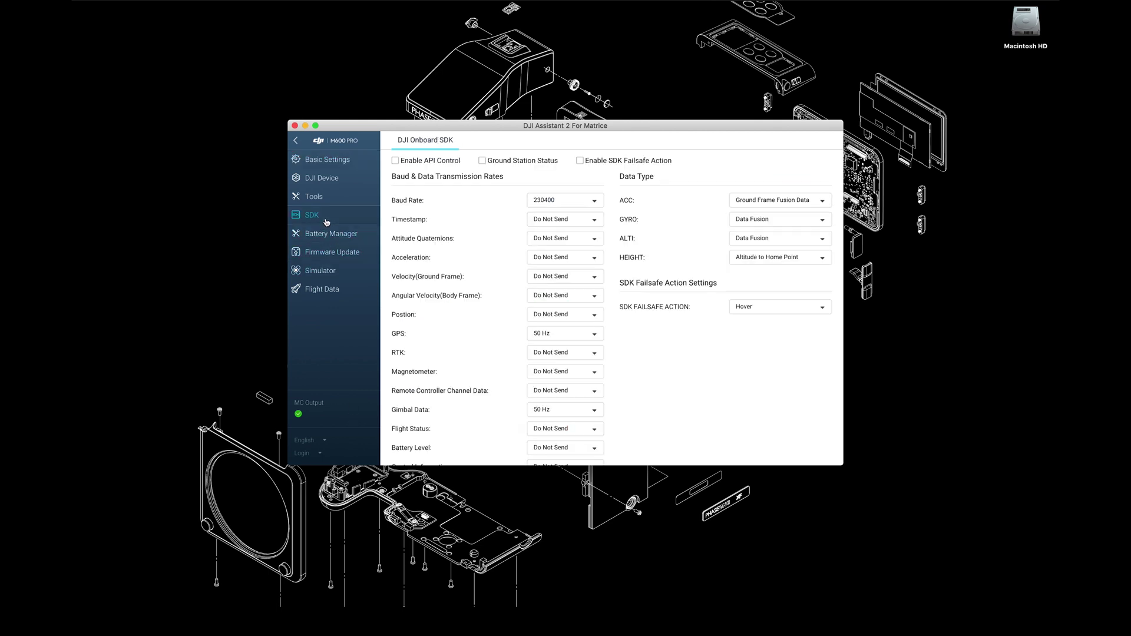
{"action": "left_click", "coordinate": [396, 161]}
{"action": "left_click", "coordinate": [582, 161]}
{"action": "left_click", "coordinate": [592, 204]}
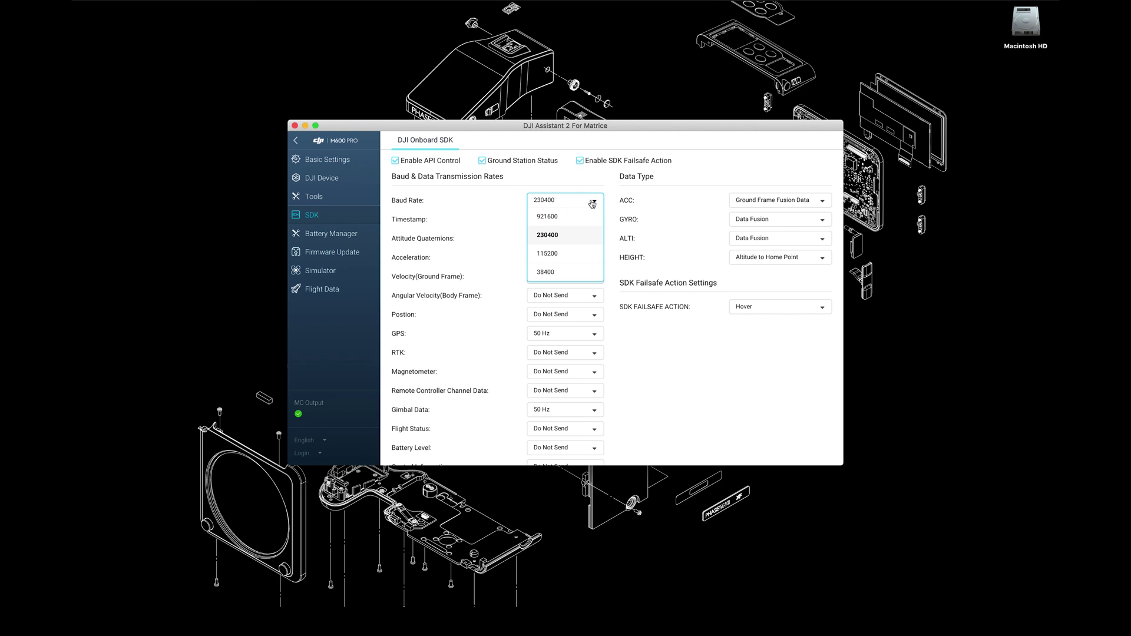
{"action": "left_click", "coordinate": [582, 254]}
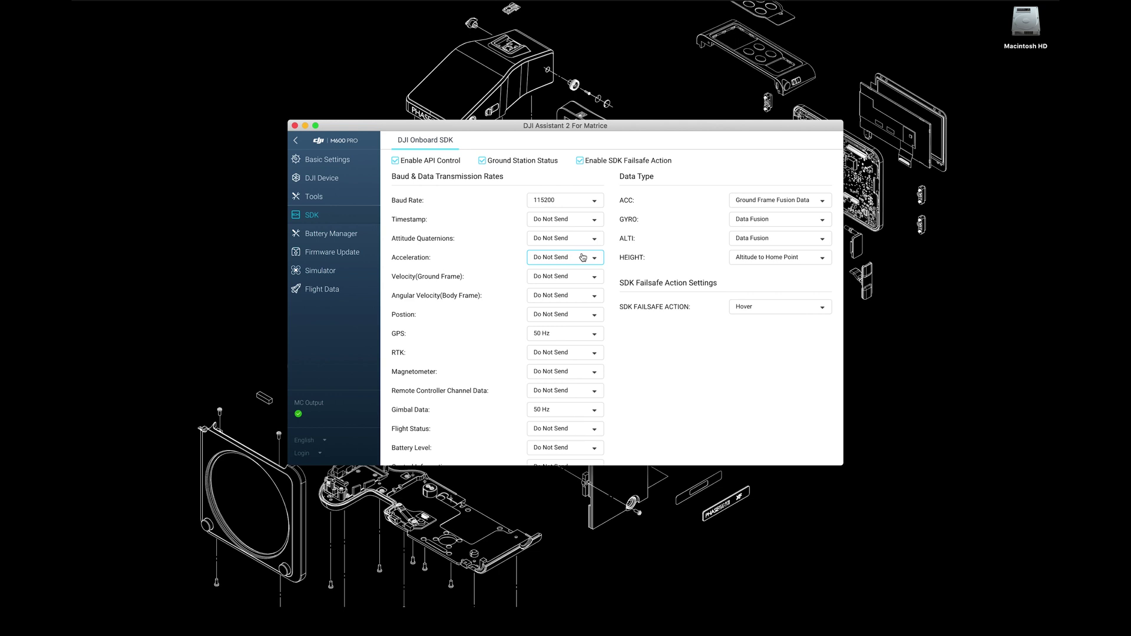
- Go back to Connected Devices, then close DJI Assistant 2, confirming Quit Now with OK
{"action": "left_click", "coordinate": [297, 144]}
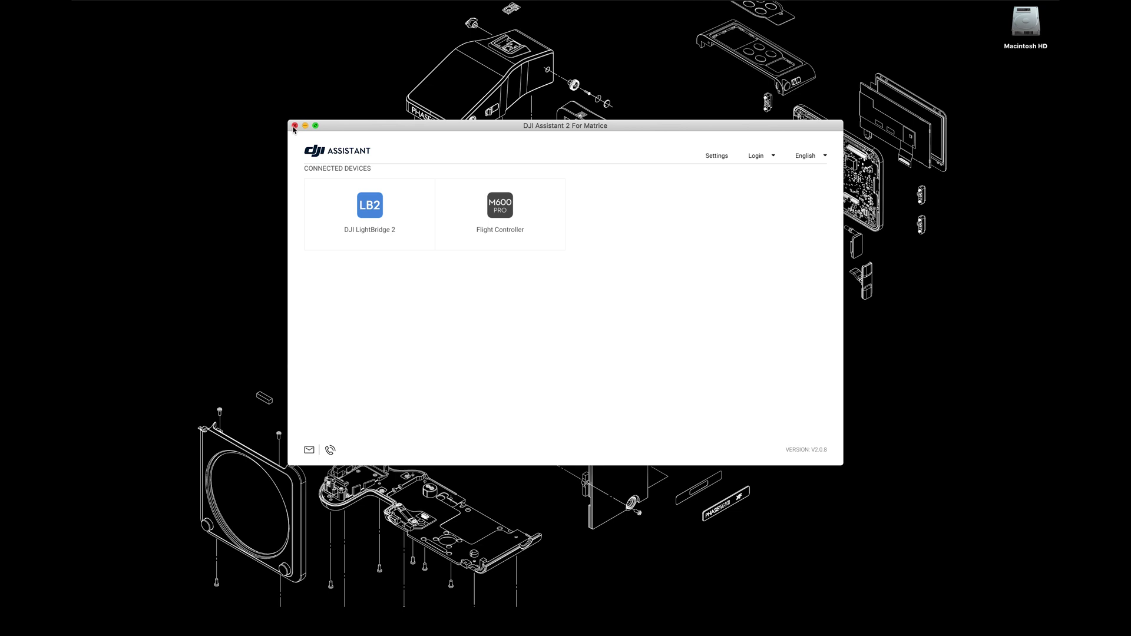
{"action": "left_click", "coordinate": [295, 127]}
{"action": "left_click", "coordinate": [638, 184]}
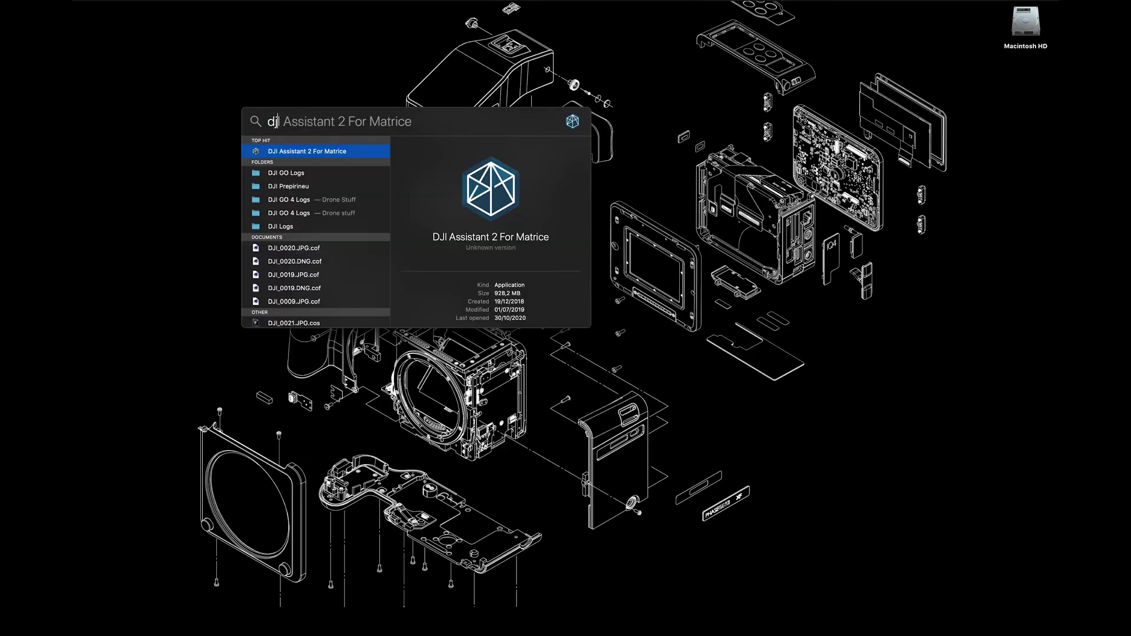
- Relaunch DJI Assistant 2 For Matrice from its Spotlight top hit
{"action": "key", "text": "Return"}
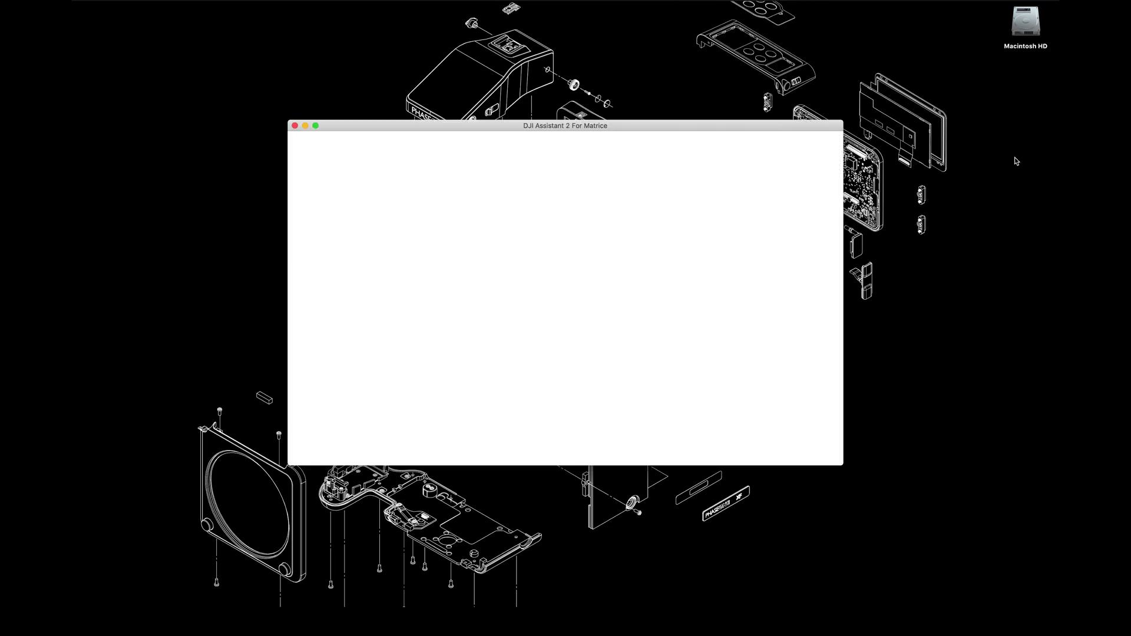